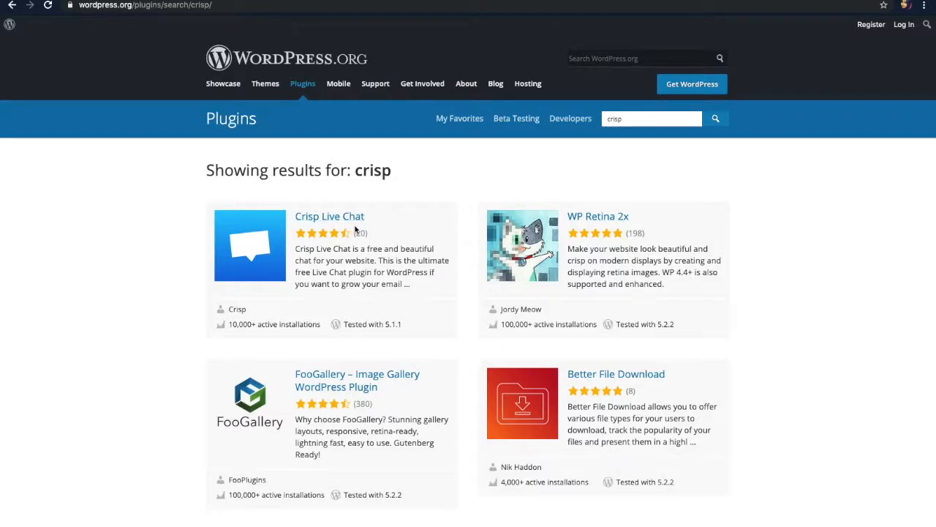
# Open the Crisp Live Chat plugin page in the WordPress directory and read its description
pyautogui.click(347, 224)
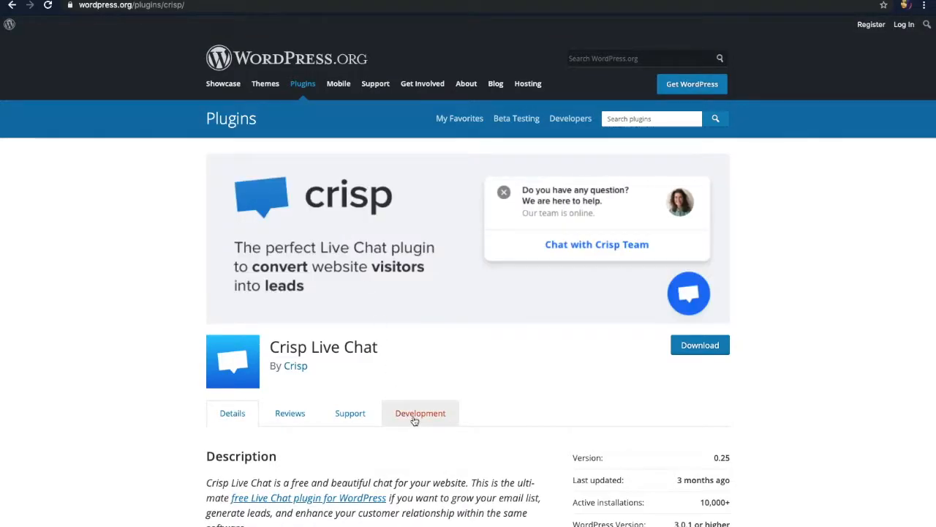
pyautogui.scroll(-2, 414, 417)
pyautogui.scroll(-6, 413, 420)
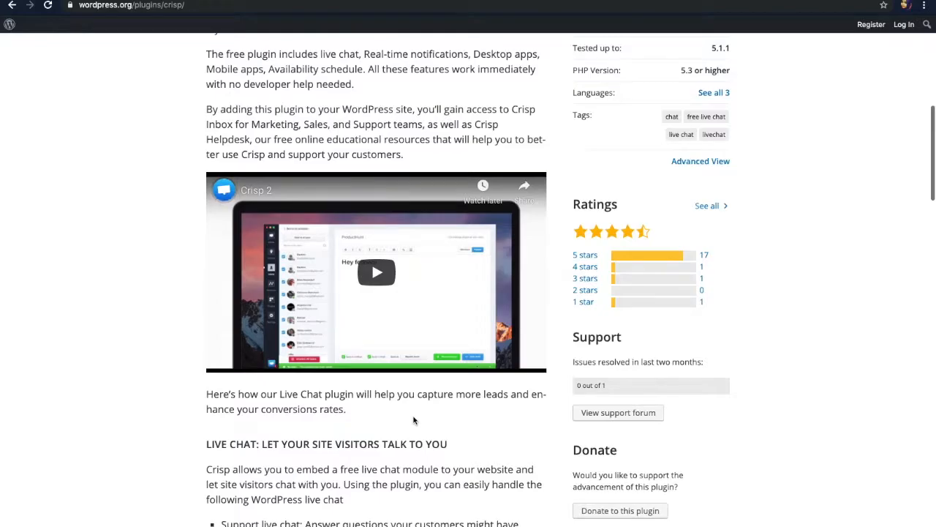
pyautogui.scroll(2, 413, 420)
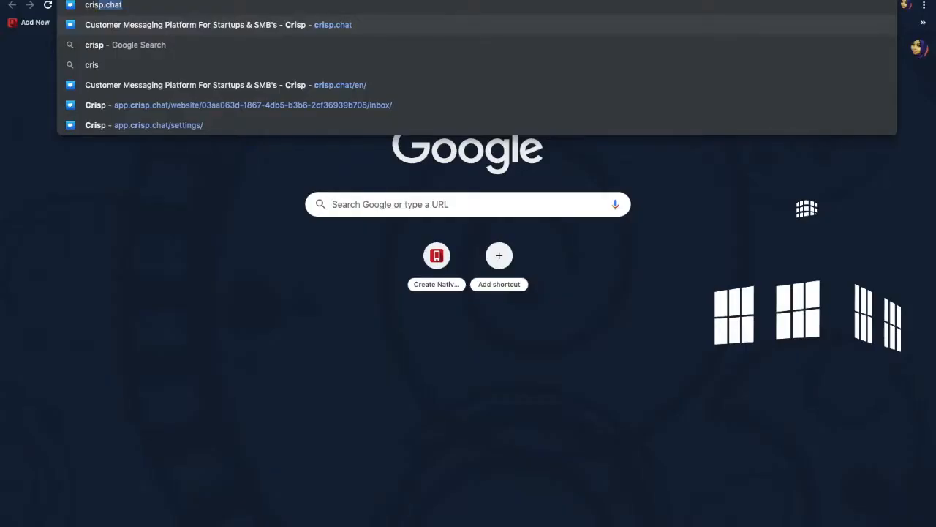
# On crisp.chat, start a free account with the user's email, password, first and last name
pyautogui.press('Return')
pyautogui.click(242, 243)
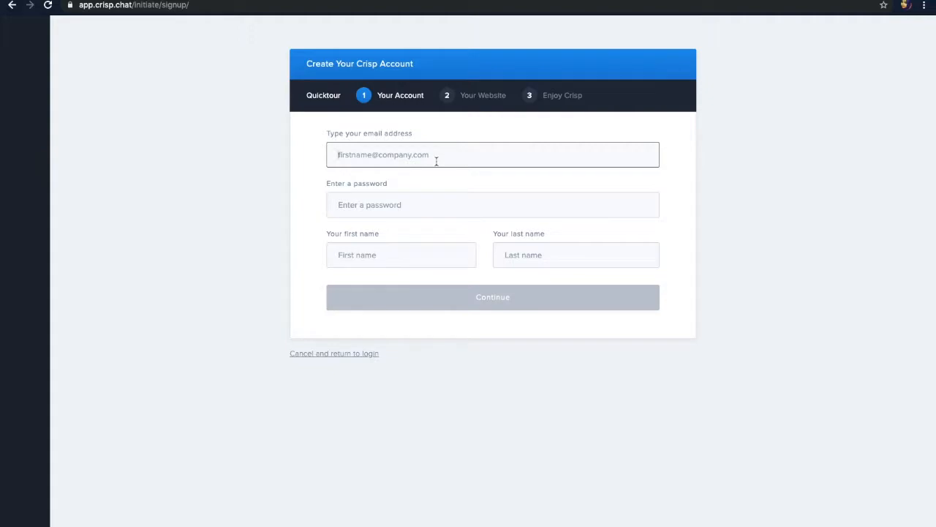
pyautogui.click(428, 199)
pyautogui.write('********')
pyautogui.click(432, 256)
pyautogui.write('sua')
pyautogui.press('BackSpace')
pyautogui.press('BackSpace')
pyautogui.click(572, 257)
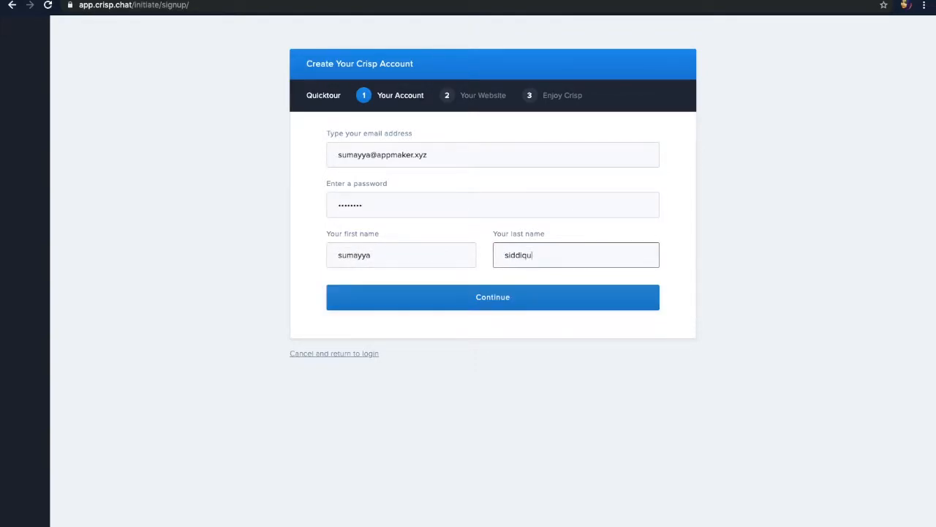
pyautogui.click(512, 296)
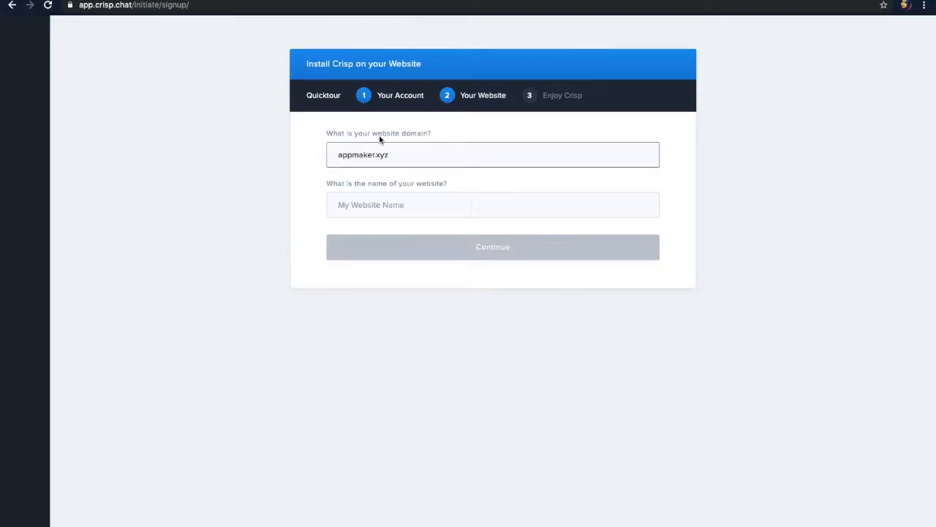
# Name the website 'Appmaker' and finalize the Crisp signup
pyautogui.click(391, 205)
pyautogui.write('Appmaker')
pyautogui.click(423, 248)
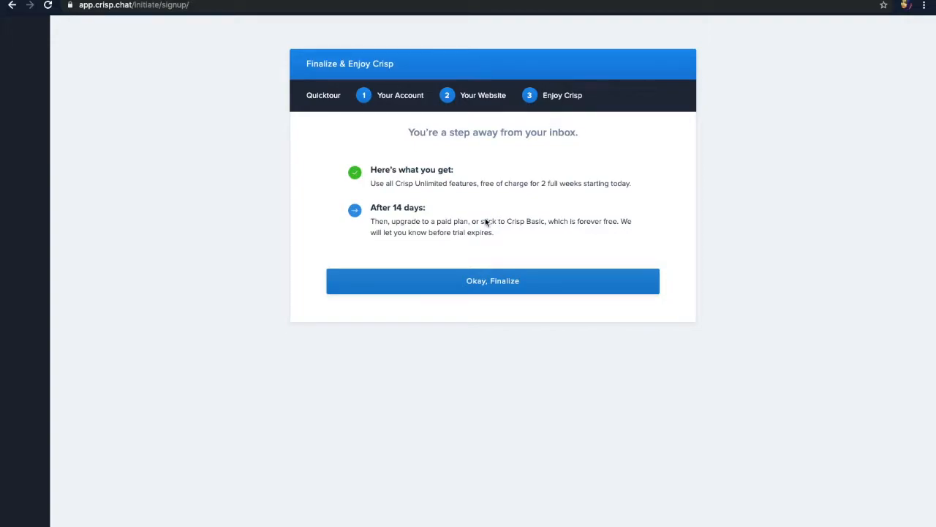
pyautogui.click(475, 285)
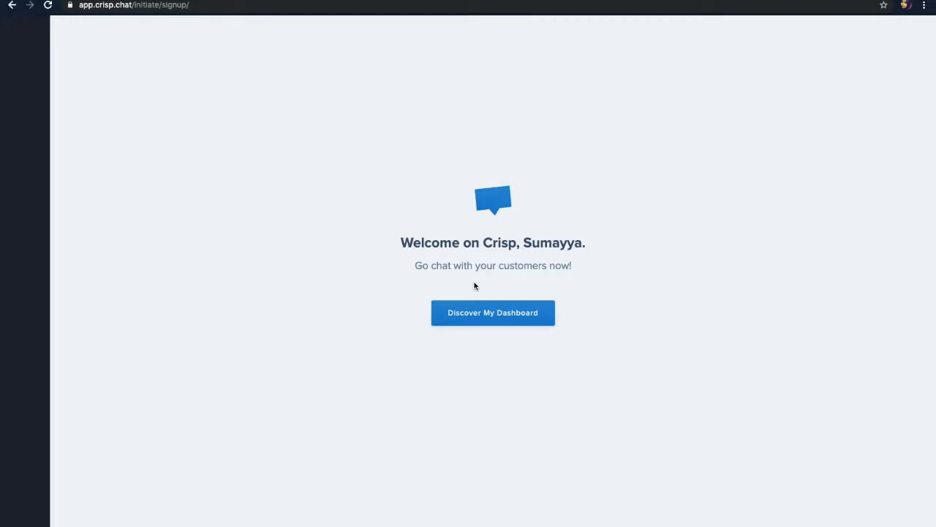
# Open the Crisp inbox dashboard from the welcome page
pyautogui.click(526, 326)
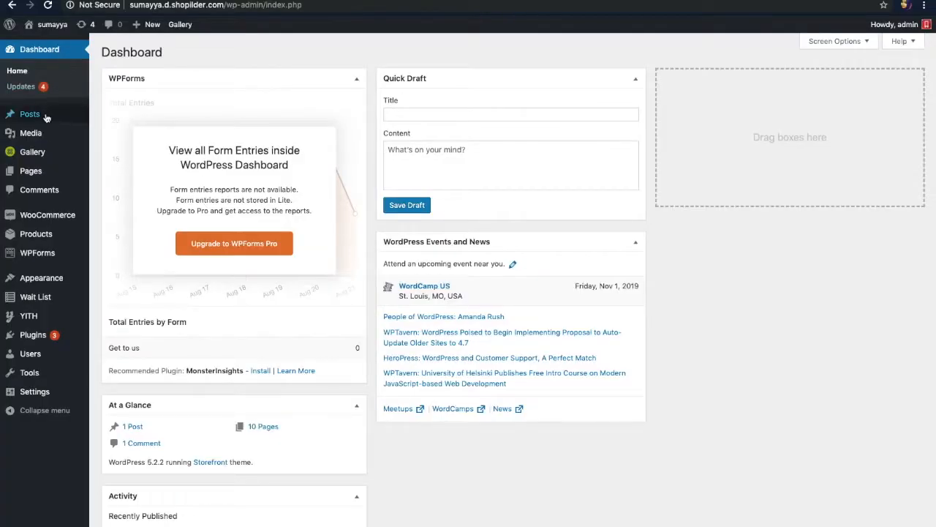
pyautogui.moveTo(46, 139)
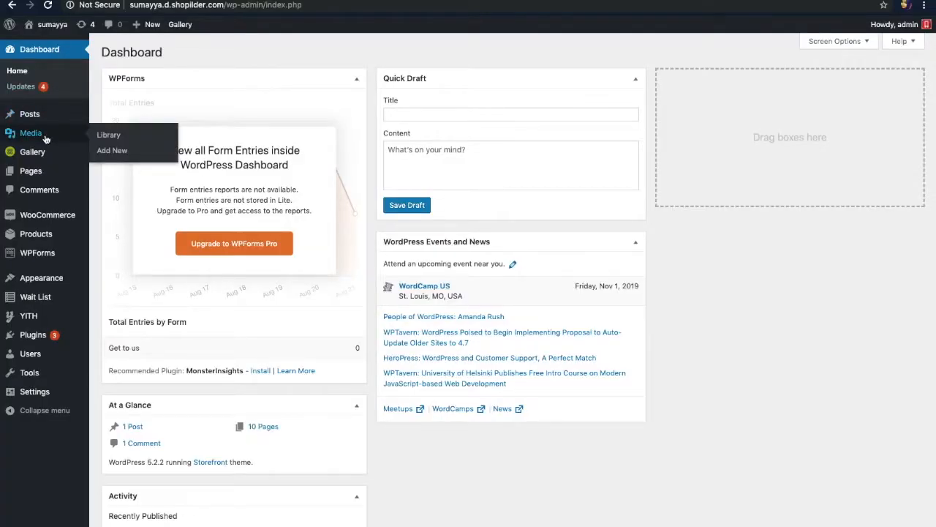
# Install the Crisp Live Chat plugin found by searching 'crisp' and link it to Crisp
pyautogui.moveTo(31, 336)
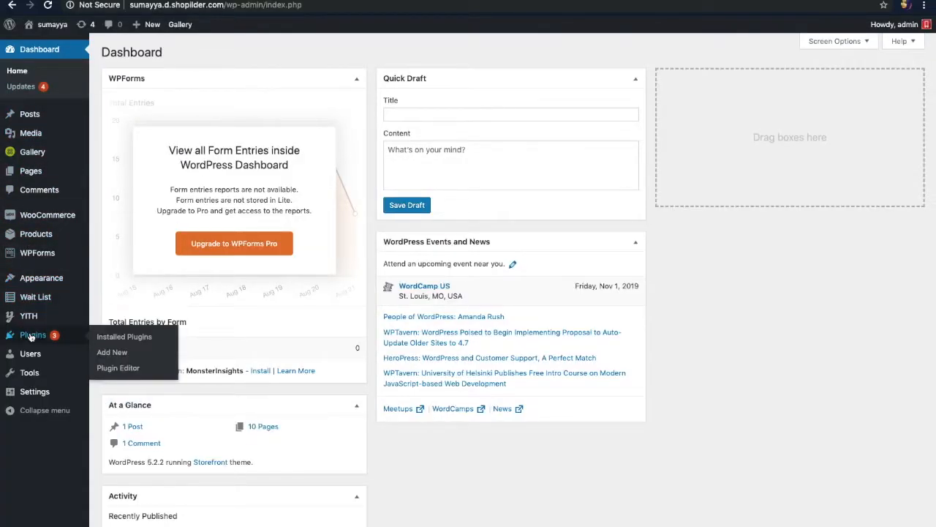
pyautogui.click(128, 357)
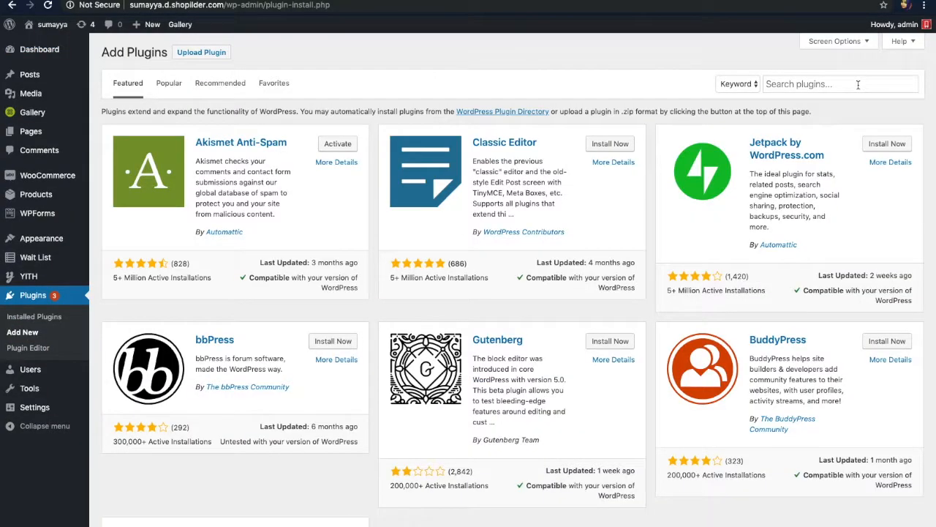
pyautogui.click(859, 84)
pyautogui.write('cr')
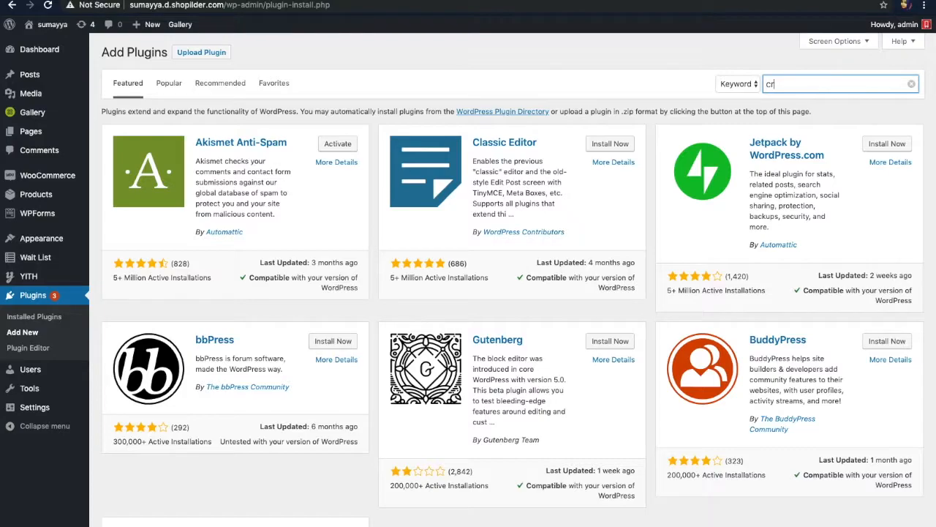
pyautogui.write('isp')
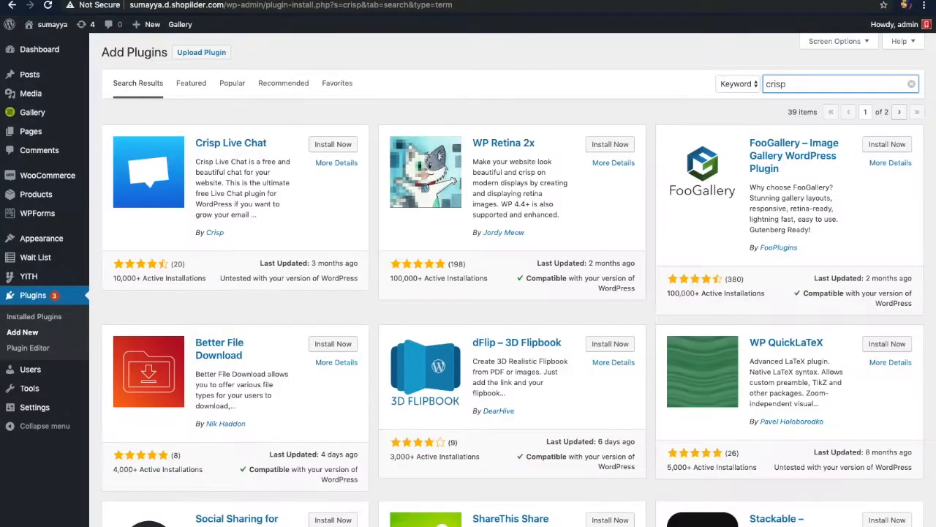
pyautogui.click(333, 145)
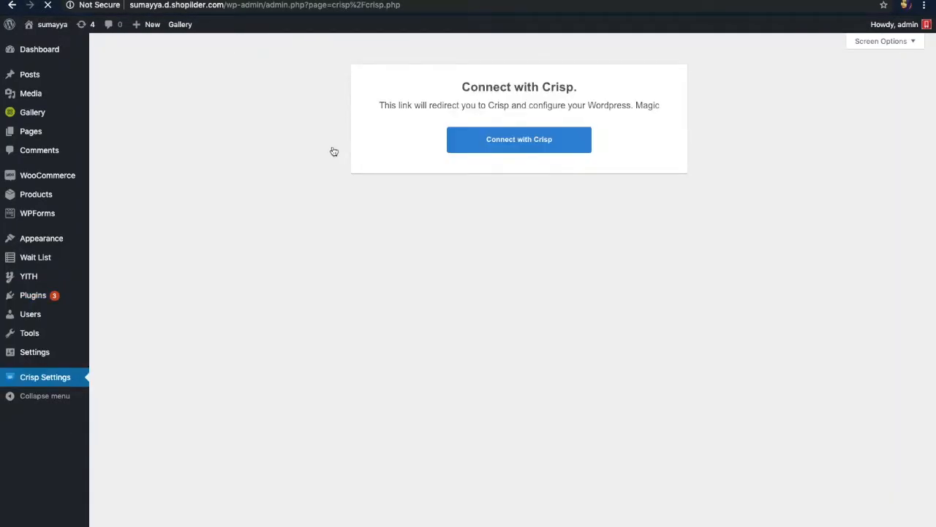
pyautogui.click(491, 139)
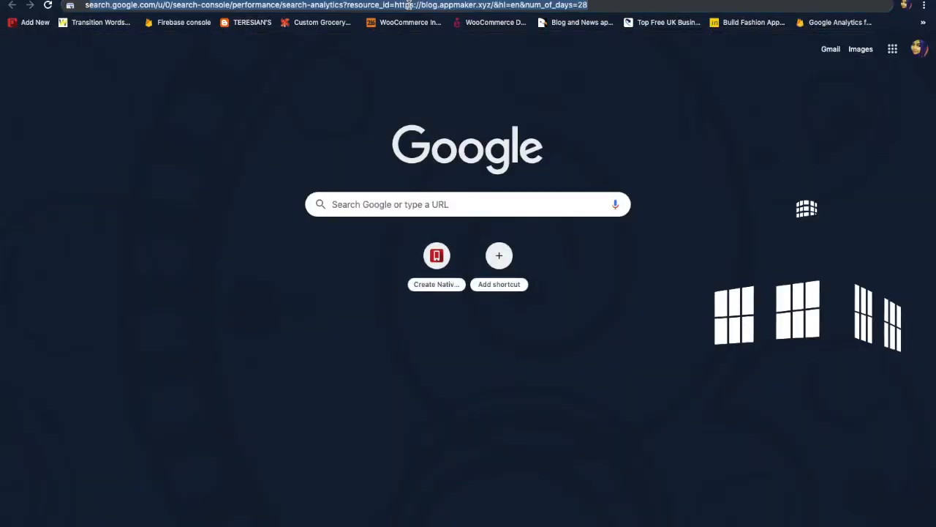
# Load the shop's storefront homepage in a new tab
pyautogui.click(409, 5)
pyautogui.write('sumayya.d.shoplider.com')
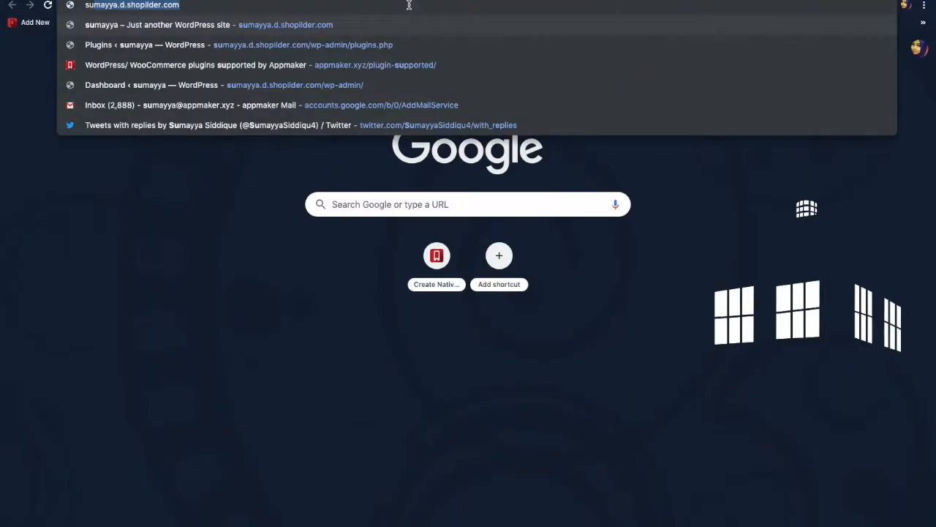
pyautogui.press('Return')
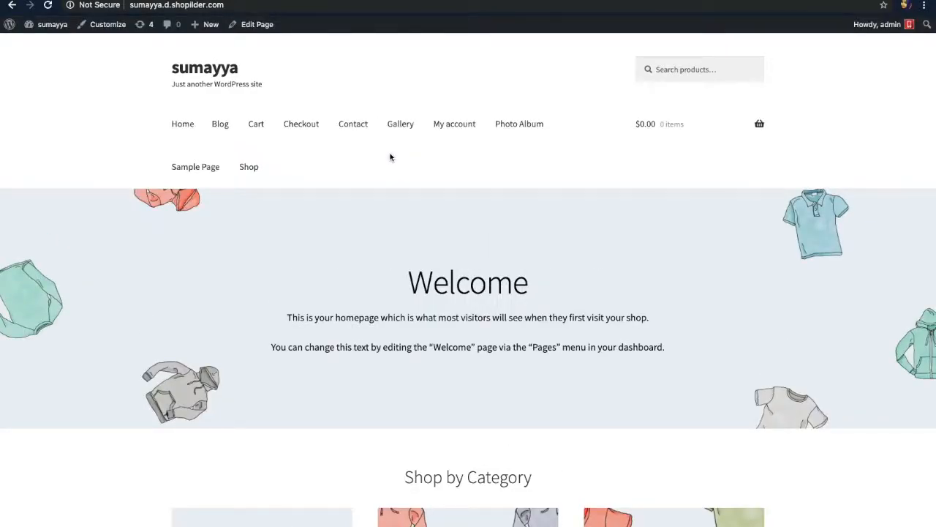
pyautogui.scroll(-2, 390, 157)
pyautogui.scroll(2, 390, 158)
pyautogui.scroll(-2, 352, 293)
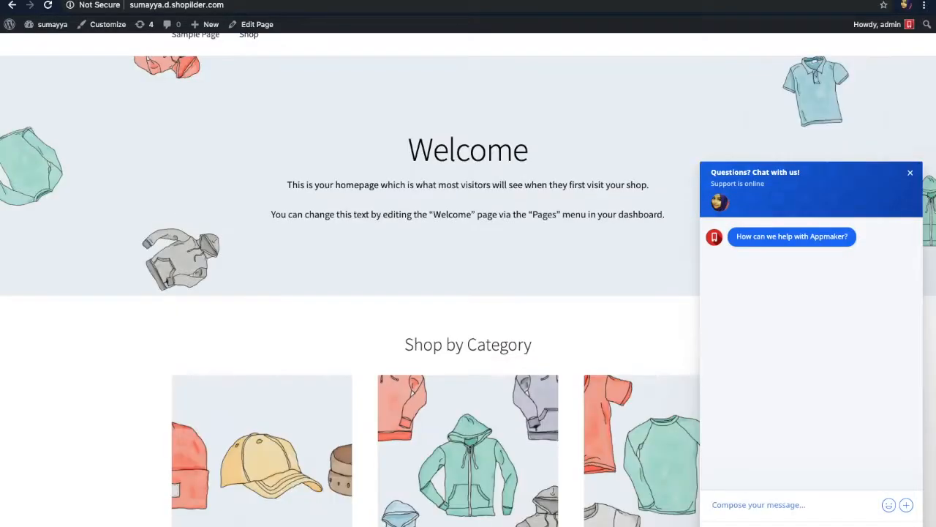
# Send 'Hey Help me with a product' from the storefront chat widget
pyautogui.write('Hey Help me with a product')
pyautogui.press('Return')
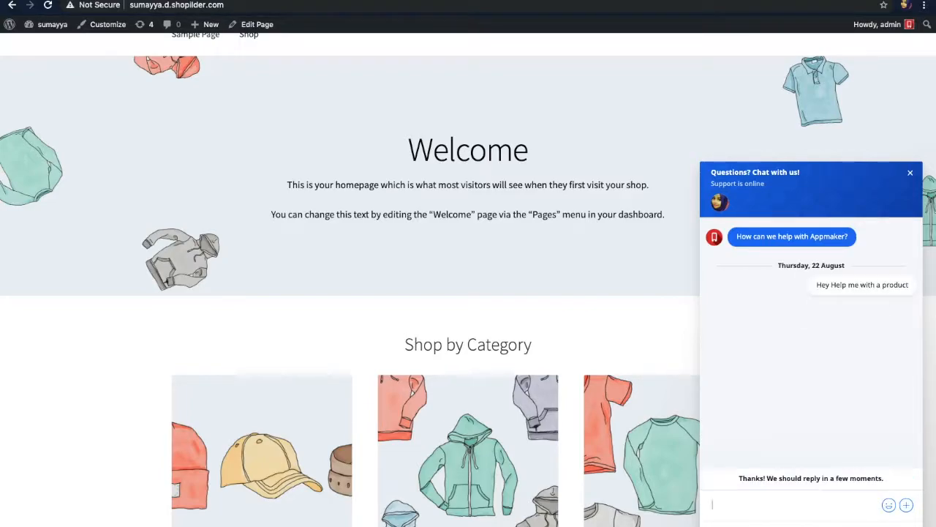
pyautogui.hotkey('ctrl', 'Left')
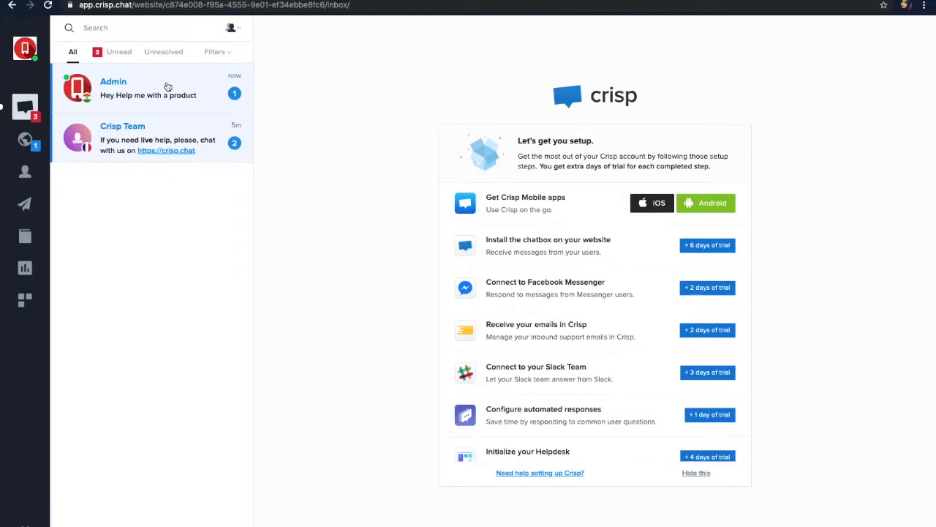
# Reply 'Hai there, How may i help you' to the Admin visitor and check it in the shop widget
pyautogui.click(167, 88)
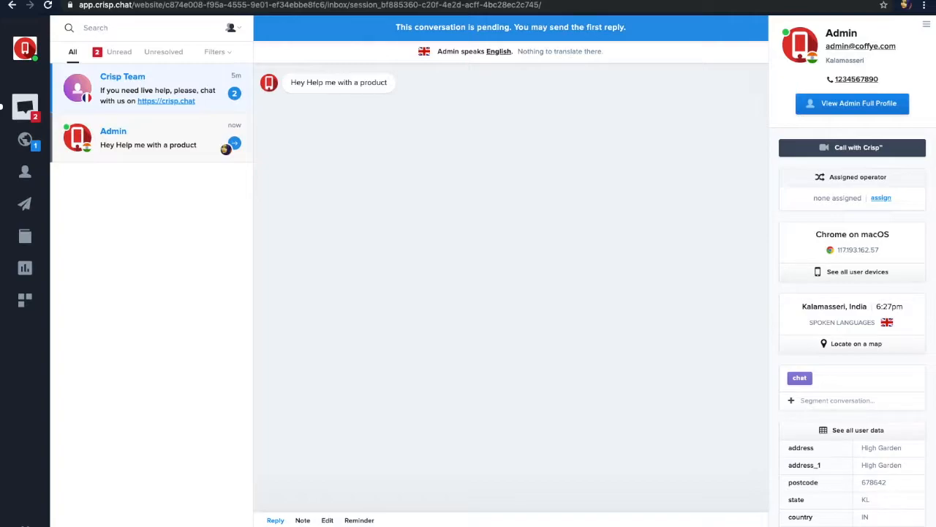
pyautogui.press('Return')
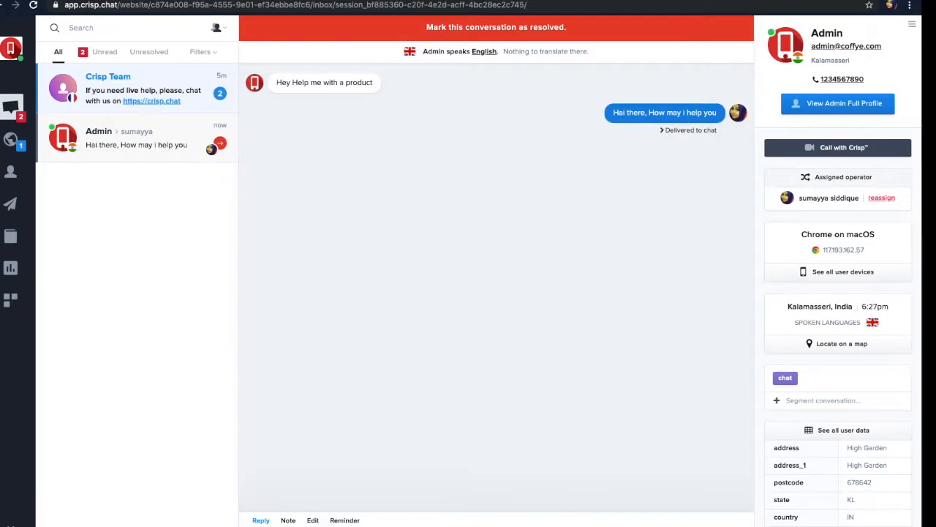
pyautogui.hotkey('ctrl', 'Right')
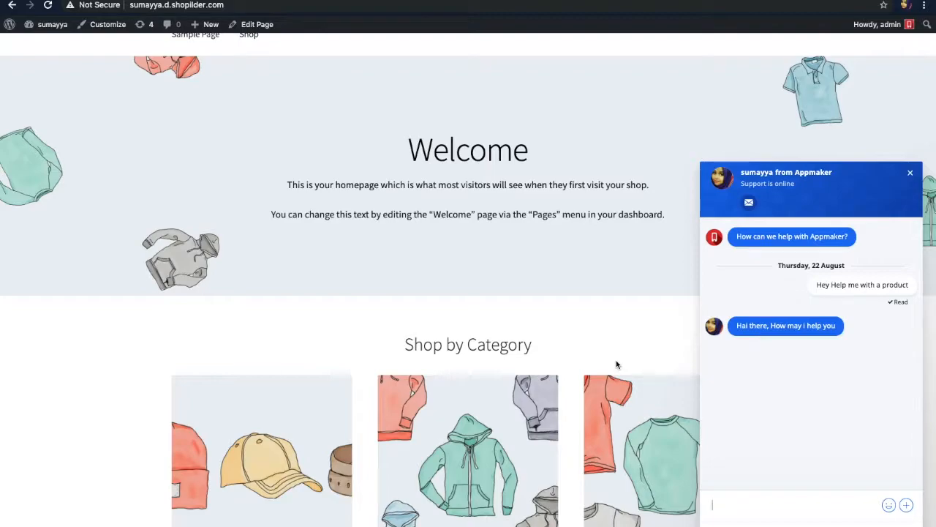
pyautogui.hotkey('ctrl', 'Left')
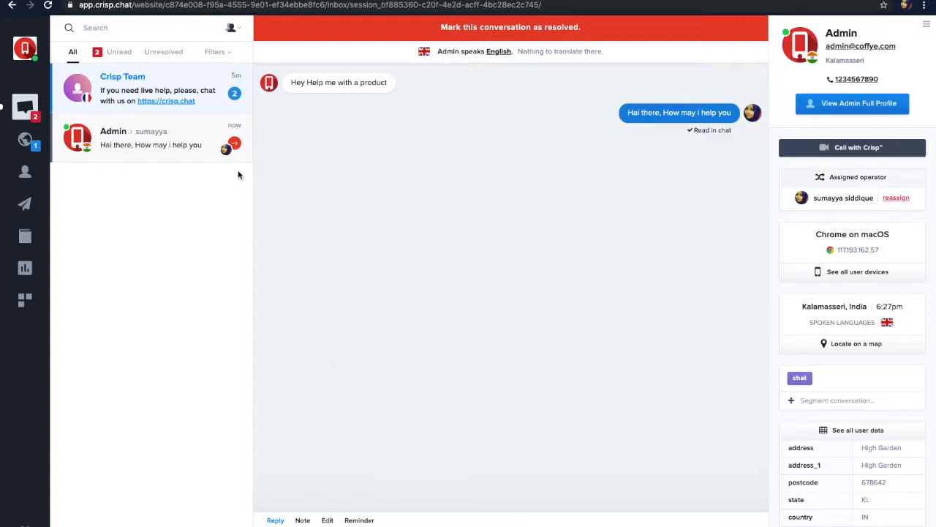
# Start adding a website from the account menu, then cancel it
pyautogui.click(26, 53)
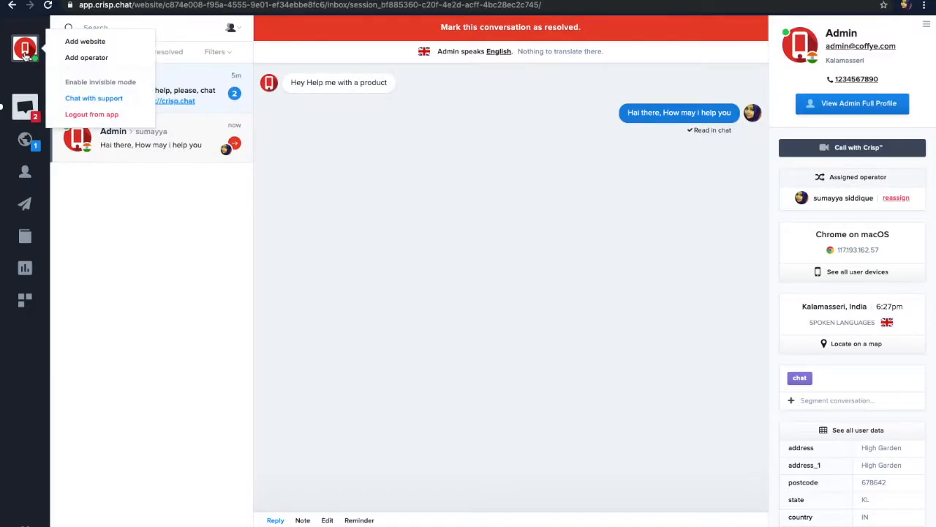
pyautogui.click(82, 43)
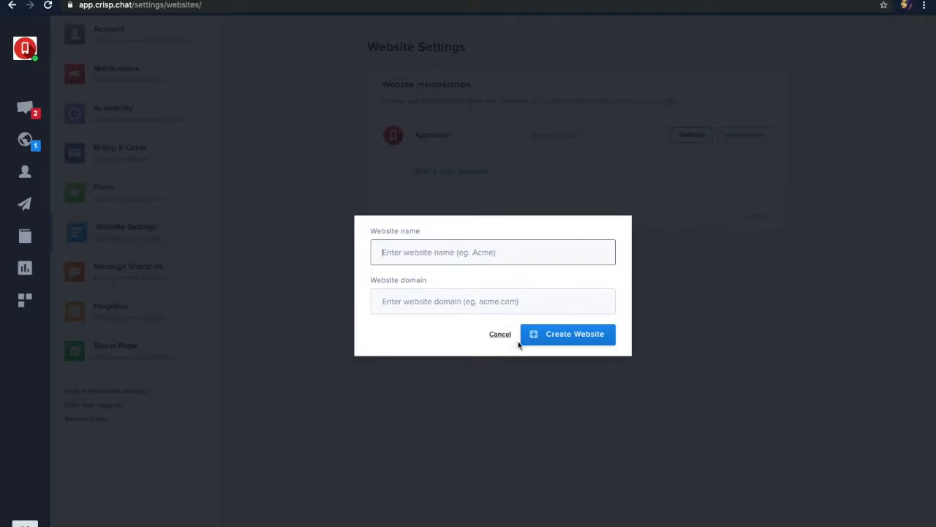
pyautogui.click(501, 335)
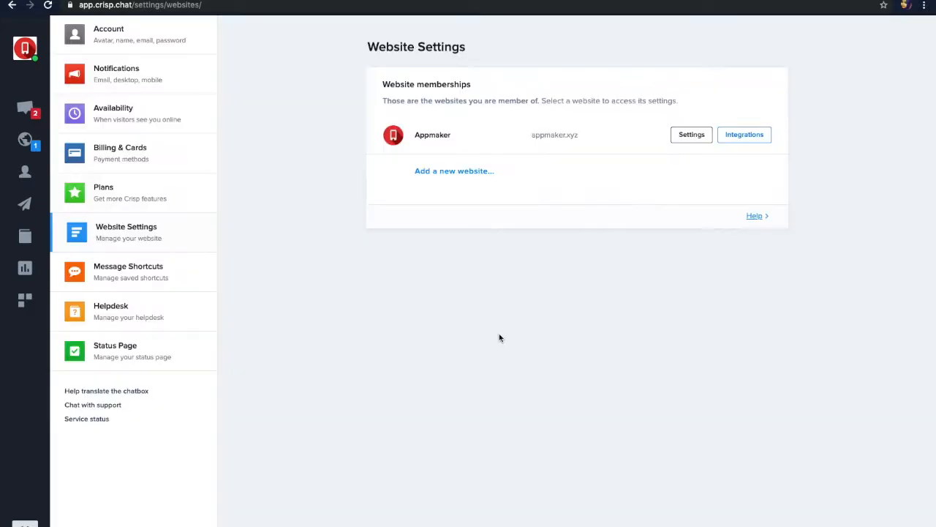
pyautogui.click(36, 51)
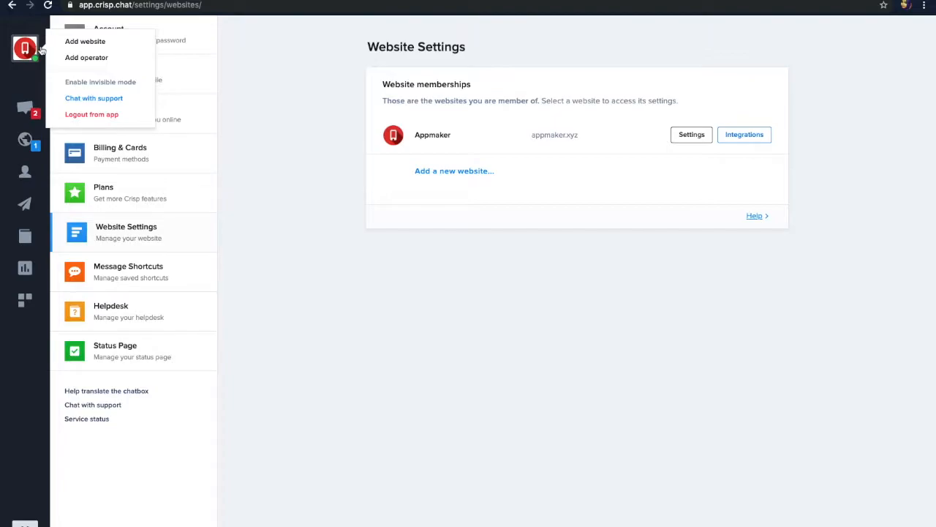
# Prepare an operator invitation with the Member role, then close it unsent
pyautogui.click(91, 66)
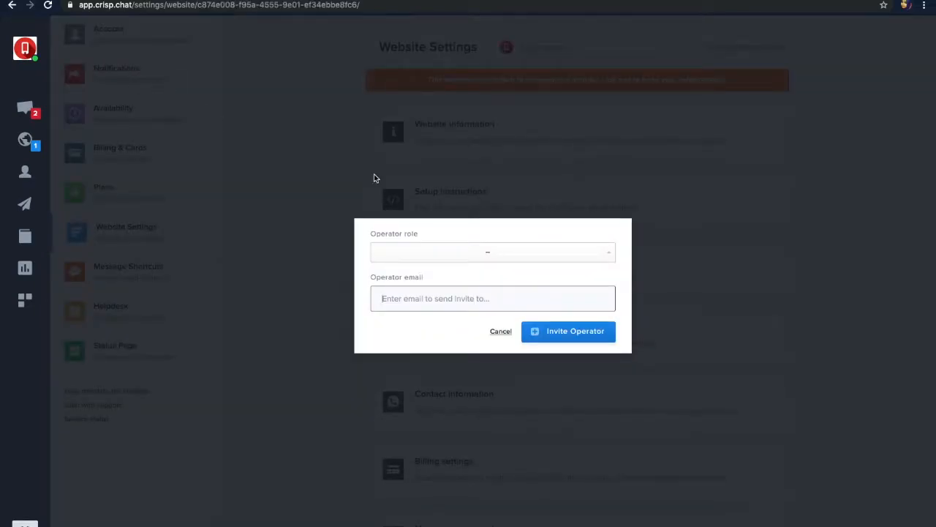
pyautogui.click(406, 252)
pyautogui.click(483, 232)
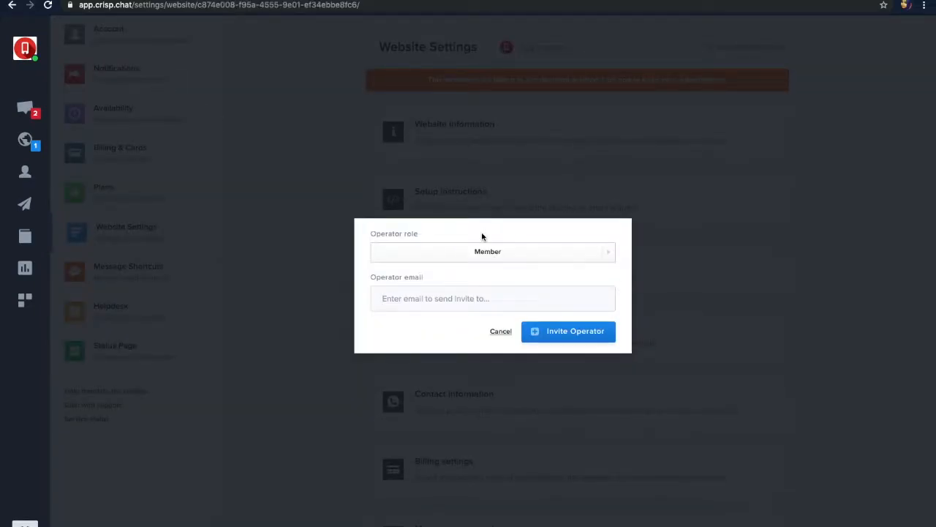
pyautogui.click(447, 299)
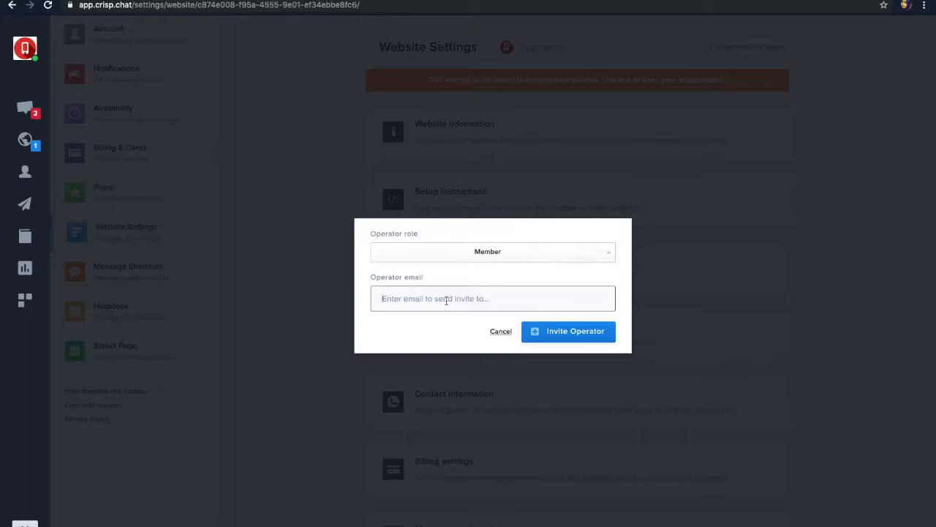
pyautogui.click(554, 336)
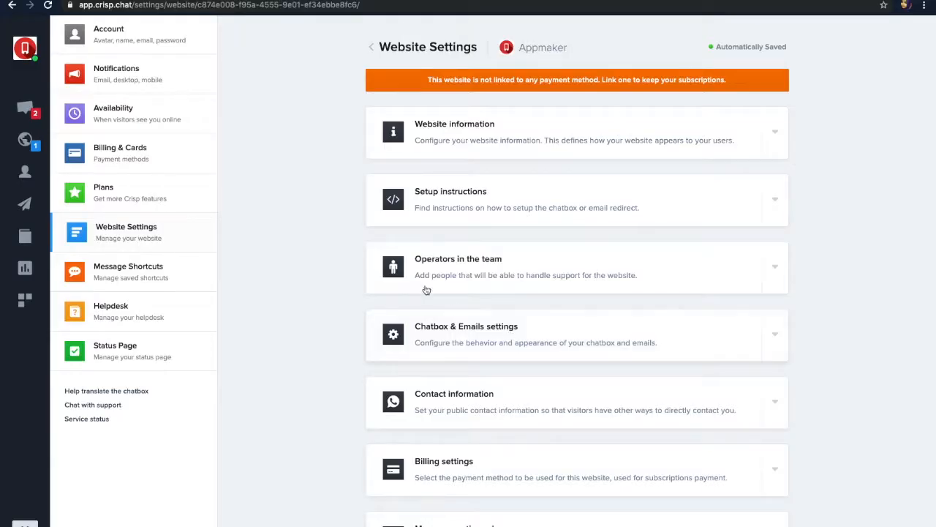
pyautogui.click(24, 109)
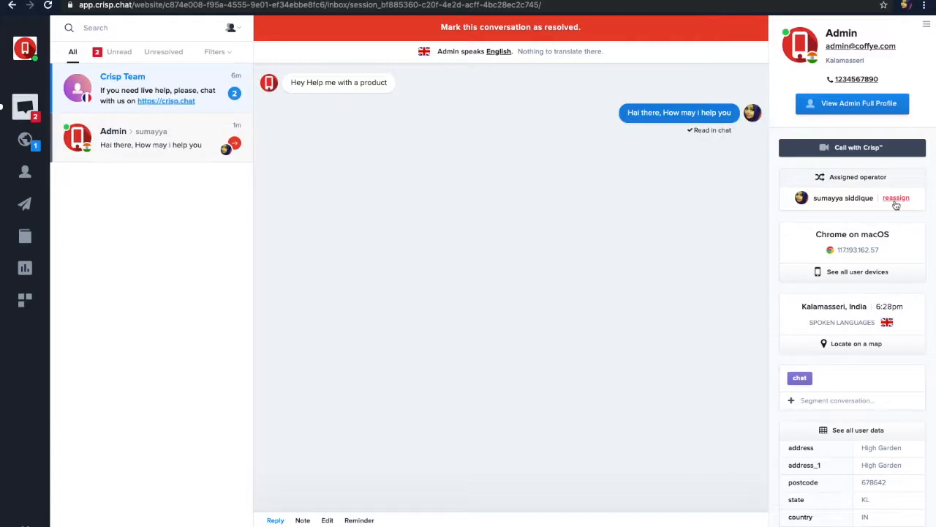
# Mark the Admin conversation as resolved and view the live Visitors page
pyautogui.click(545, 30)
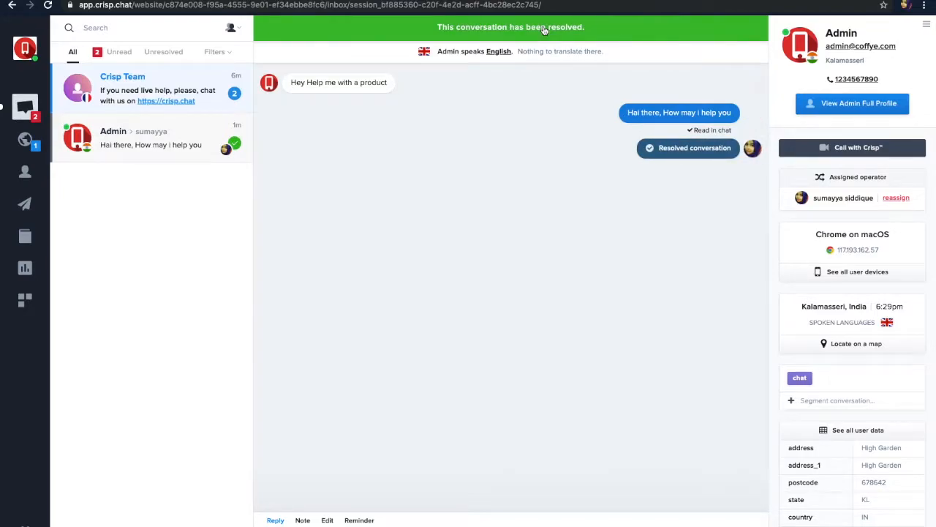
pyautogui.click(26, 145)
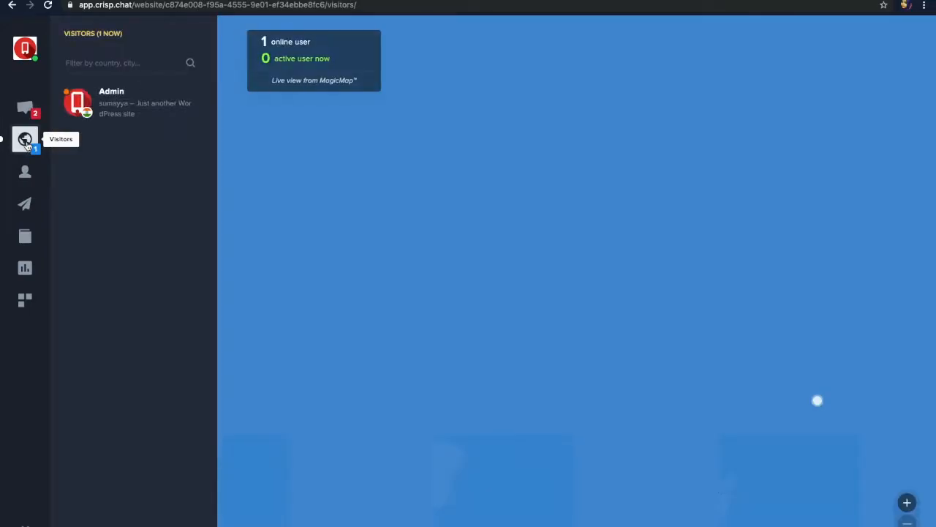
# Zoom the visitors map onto the visitor in India and watch their shop homepage live with MagicBrowse
pyautogui.click(817, 401)
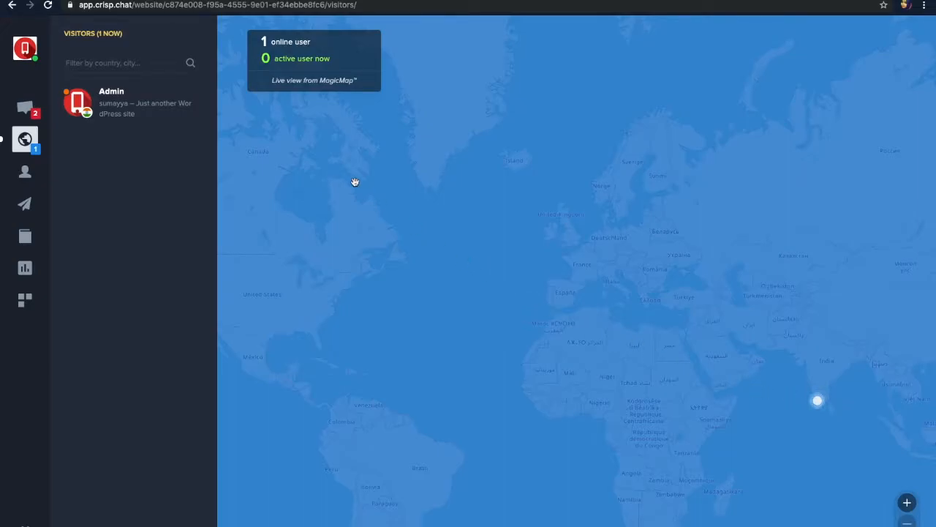
pyautogui.click(146, 102)
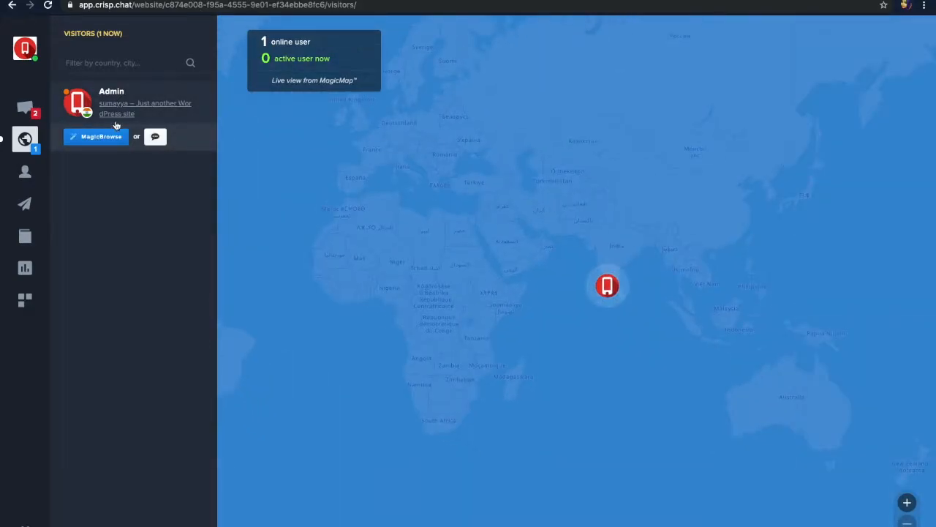
pyautogui.moveTo(110, 121)
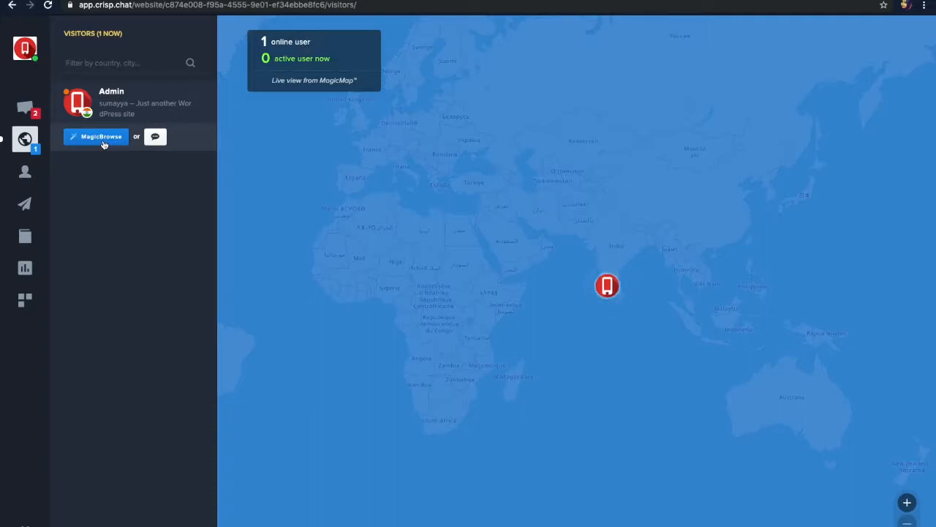
pyautogui.click(103, 139)
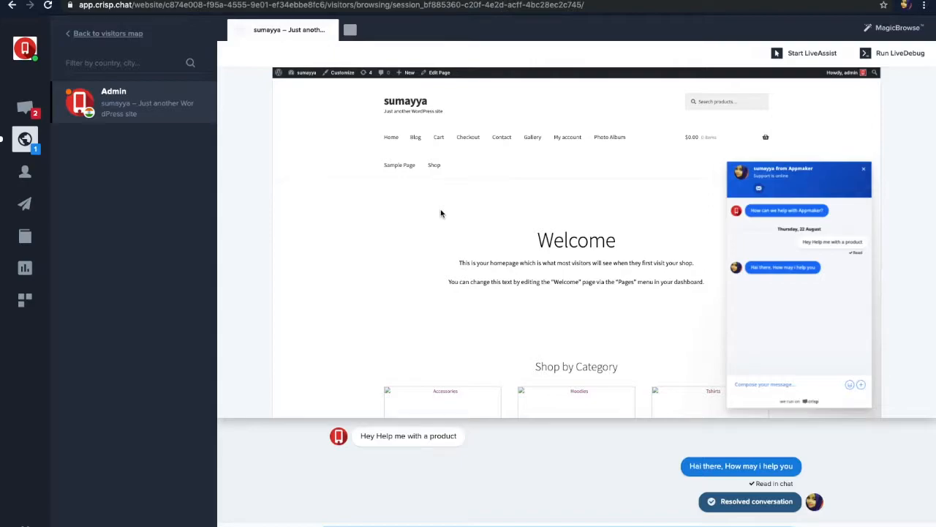
pyautogui.click(22, 299)
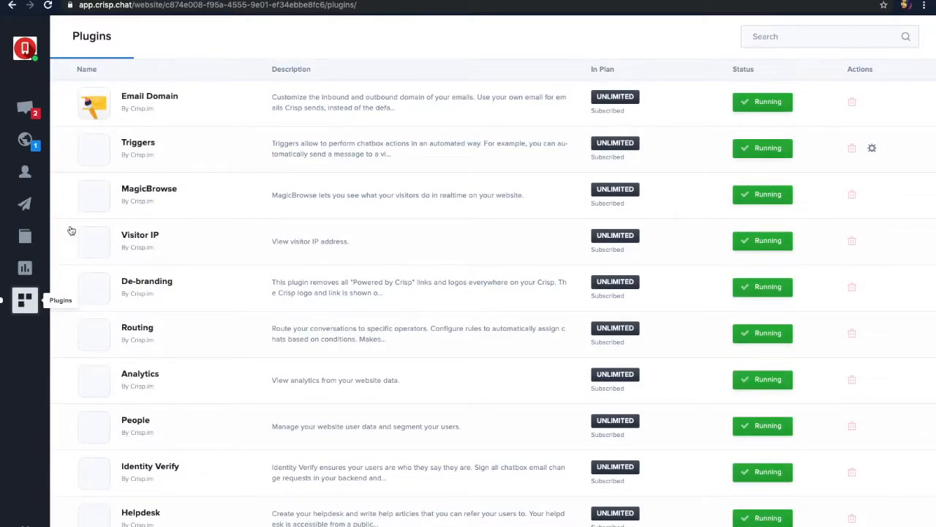
# Review the running plugins such as De-branding, Routing and Helpdesk, then go to Settings
pyautogui.scroll(-1, 372, 392)
pyautogui.scroll(1, 149, 158)
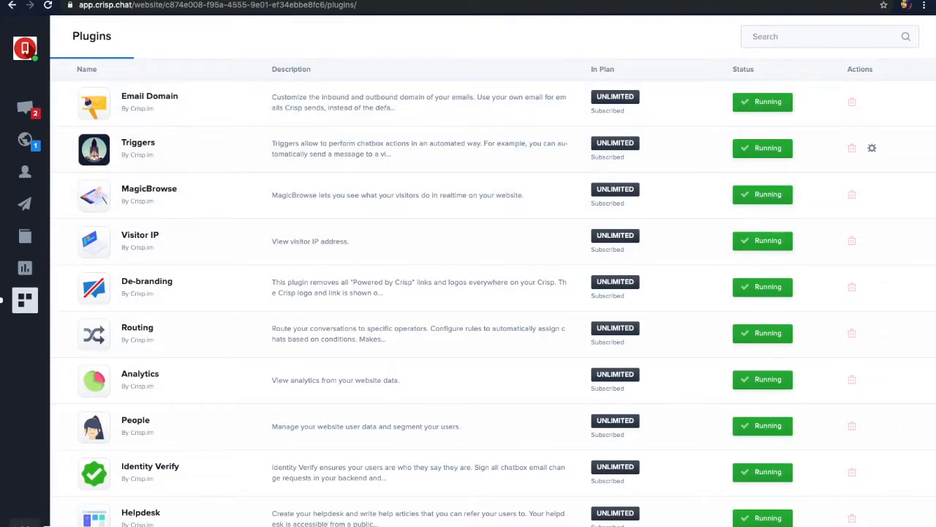
pyautogui.click(25, 524)
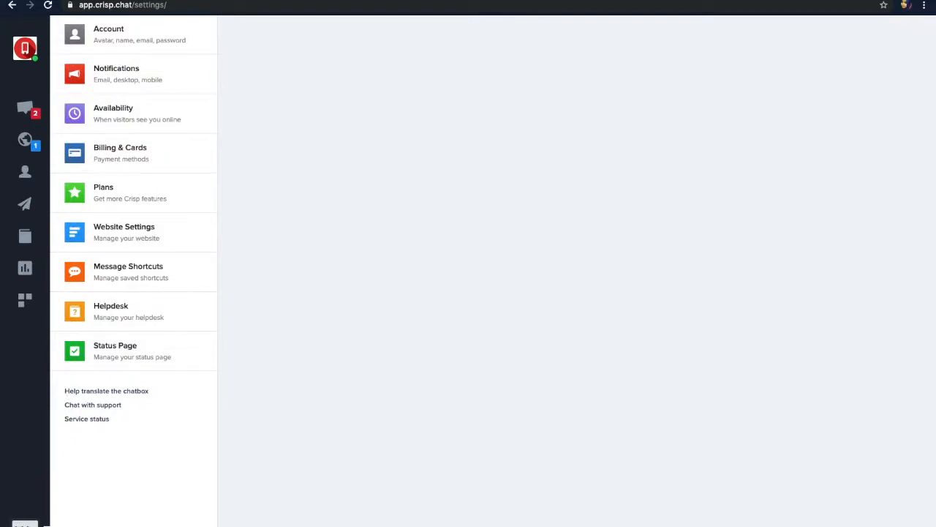
# Upload a profile photo as the account avatar in Account settings
pyautogui.click(148, 46)
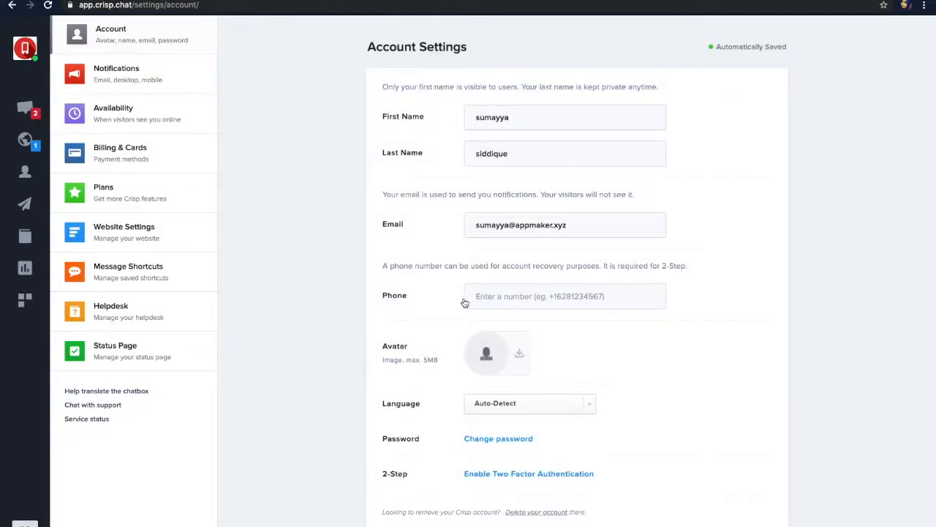
pyautogui.click(501, 366)
pyautogui.scroll(-1, 499, 358)
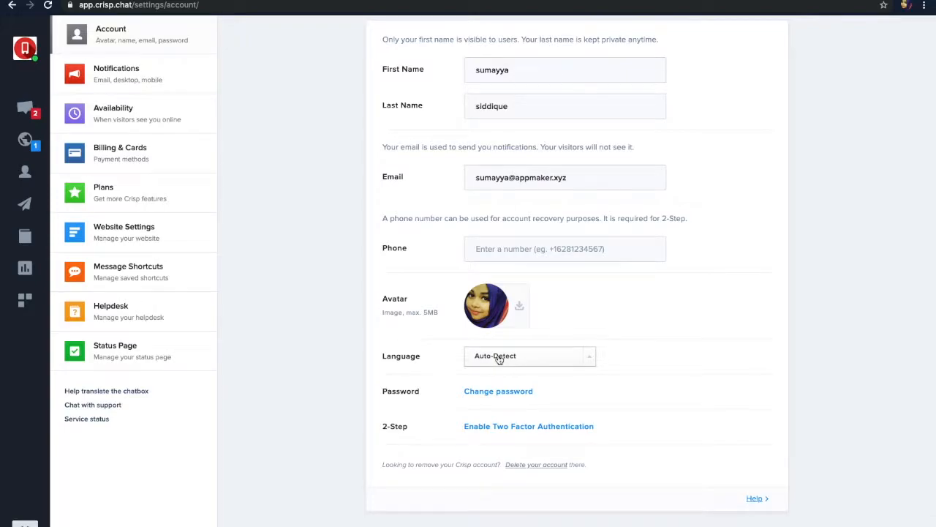